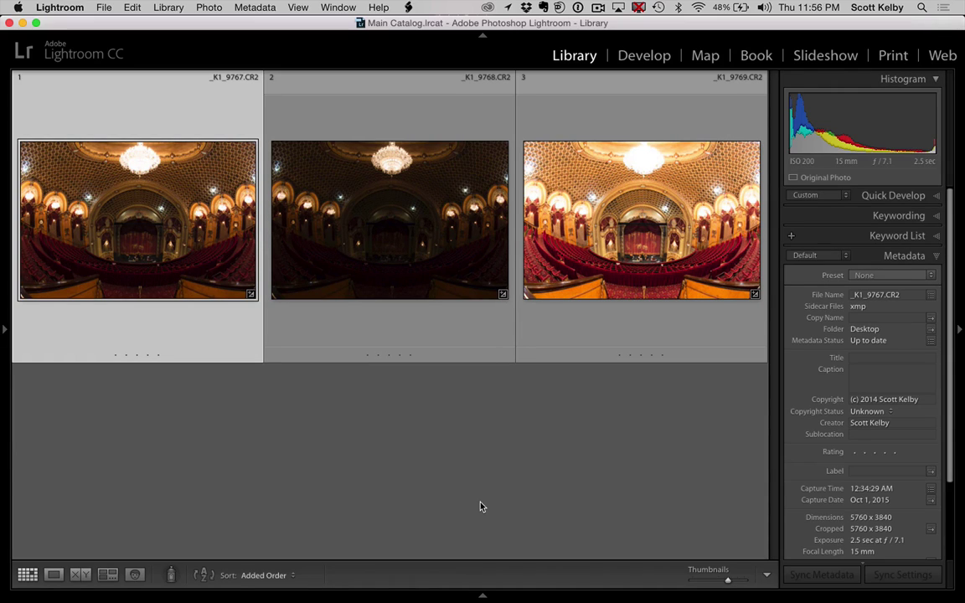
Open _K1_9767.CR2, the first theater bracket, full-size in Loupe view
double_click(103, 167)
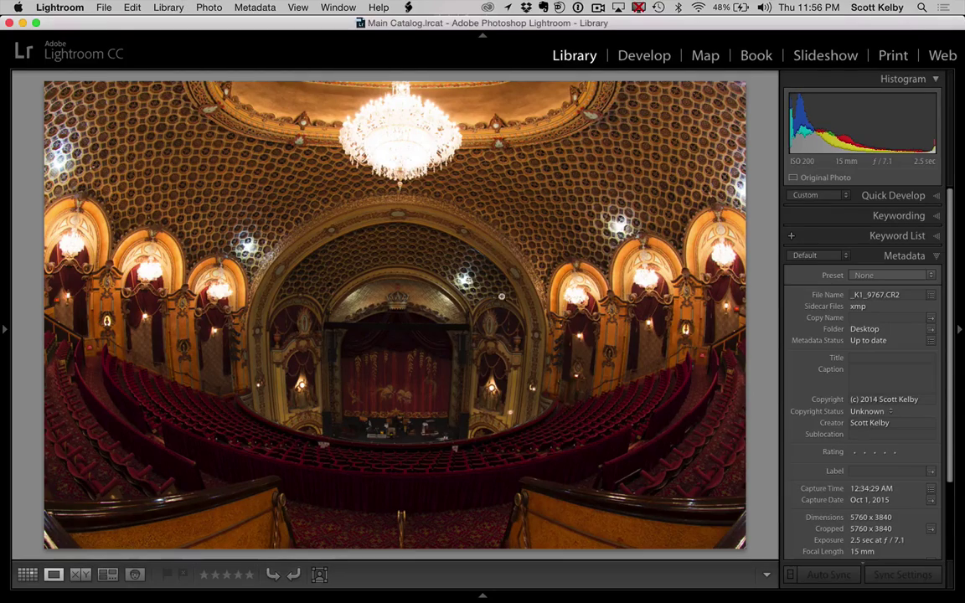
click(406, 147)
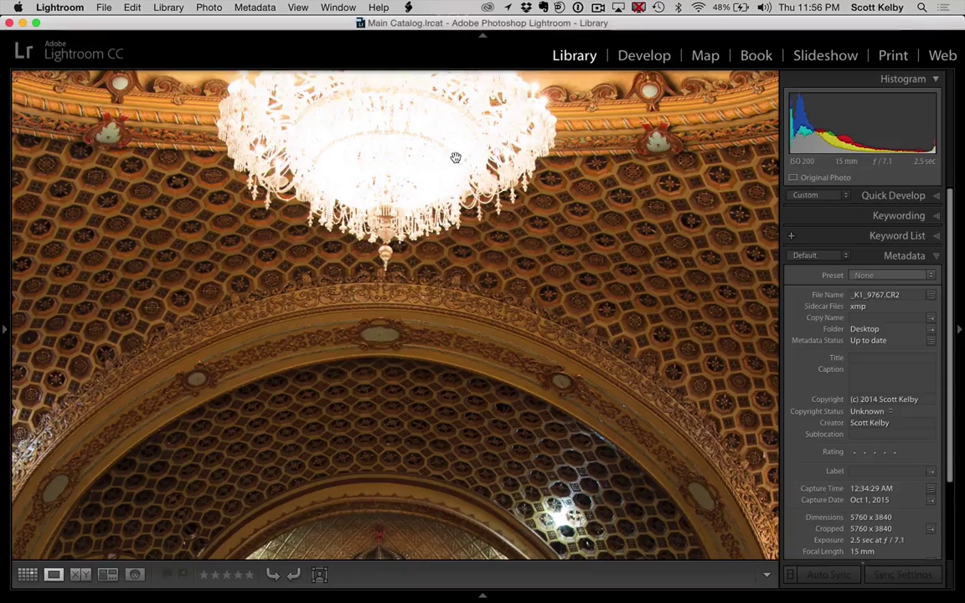
drag(435, 158, 596, 244)
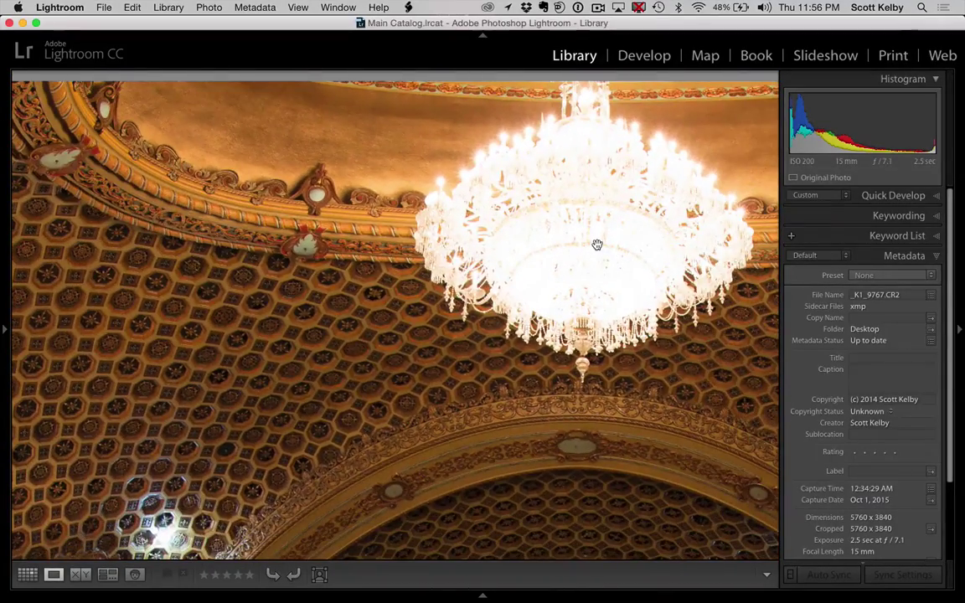
click(596, 245)
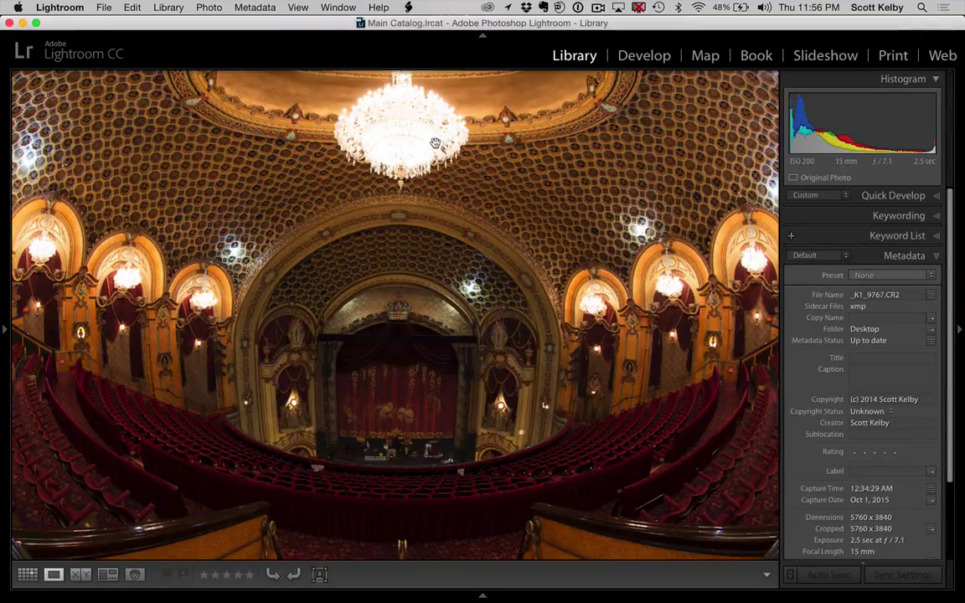
key(super+equal)
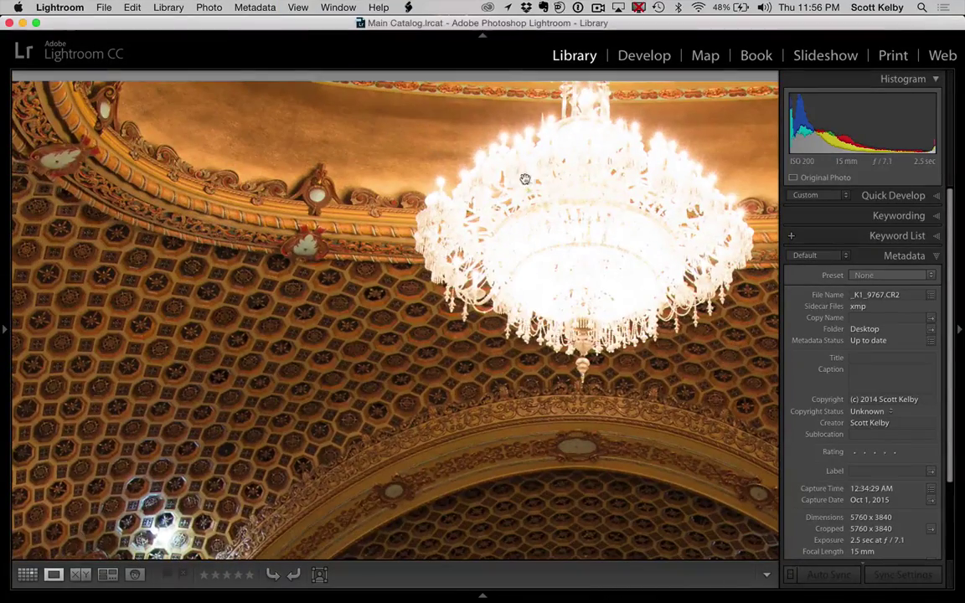
drag(514, 258, 726, 201)
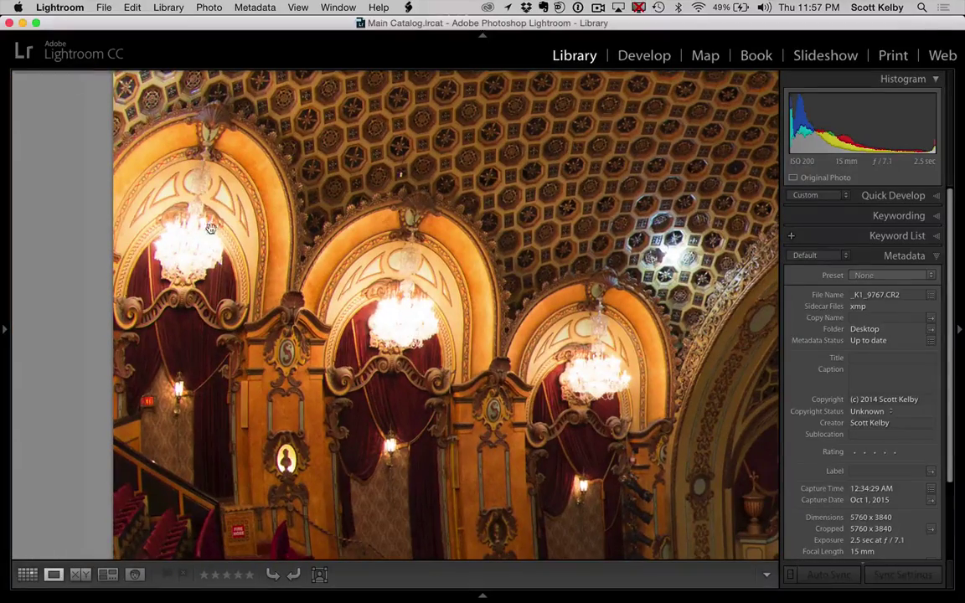
drag(602, 478, 314, 479)
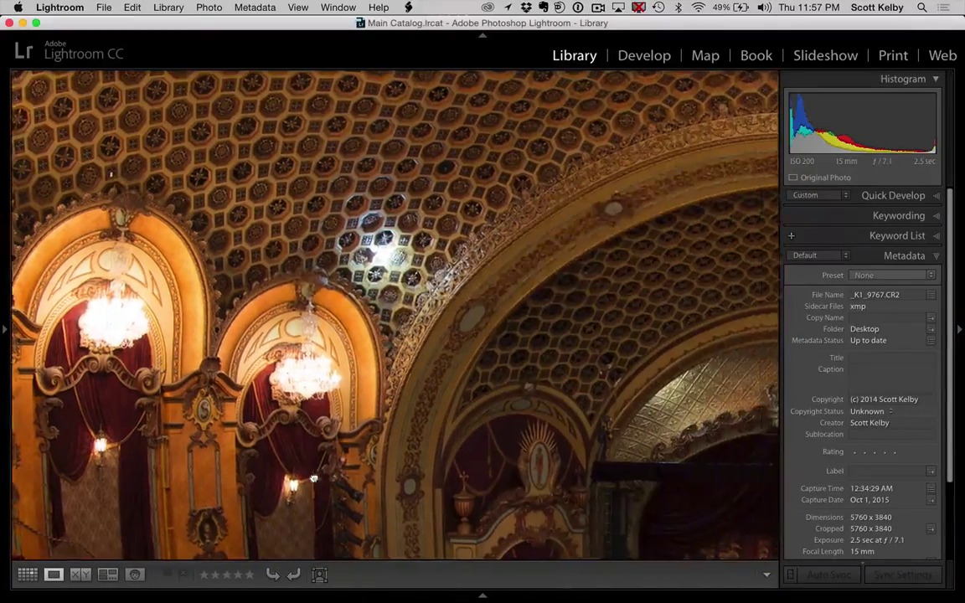
drag(695, 469, 283, 426)
drag(746, 553, 491, 493)
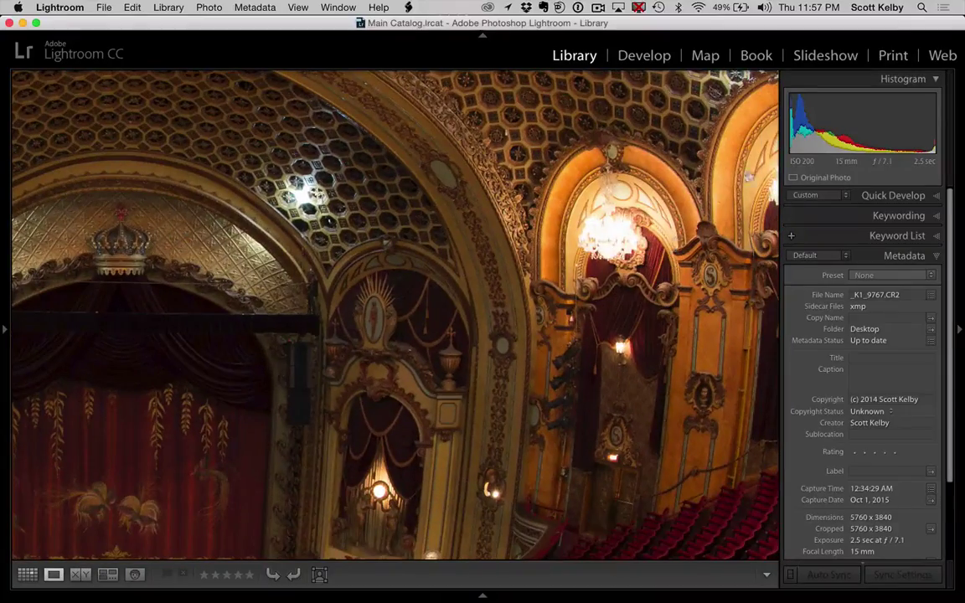
drag(536, 336, 735, 352)
key(z)
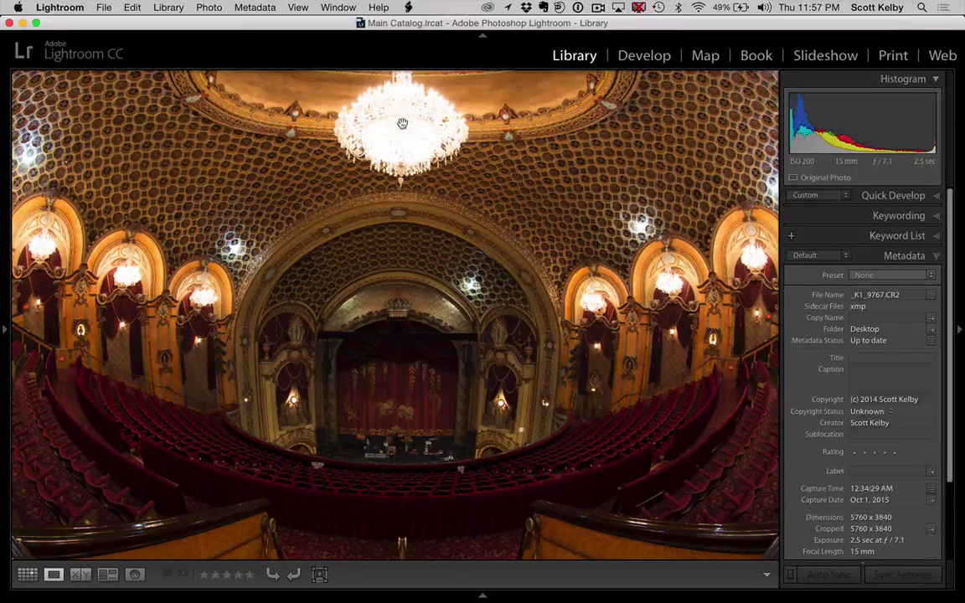
click(340, 347)
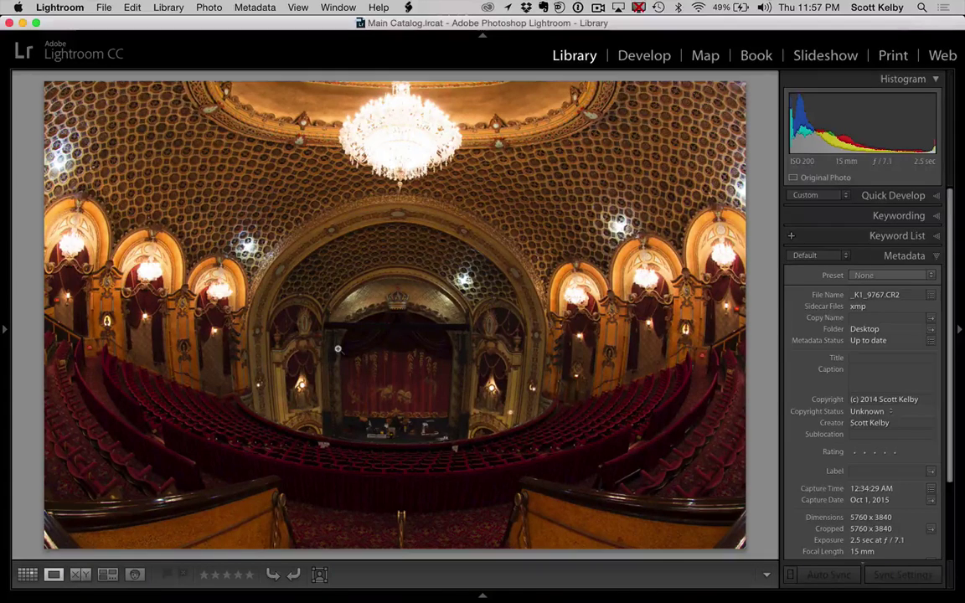
View the dark _K1_9768.CR2 bracket, zoom on its chandelier, then advance to _K1_9769.CR2
key(Right)
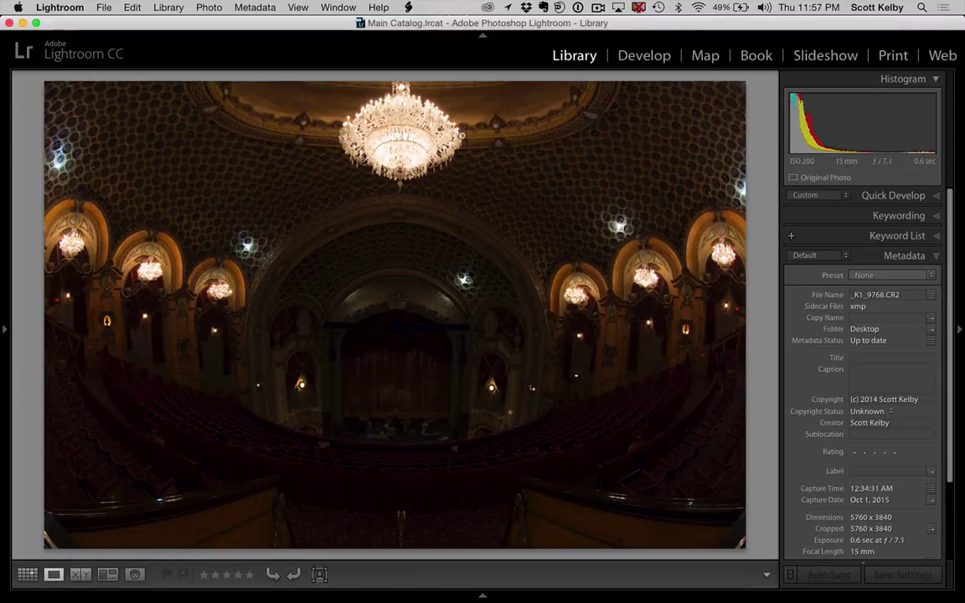
click(382, 123)
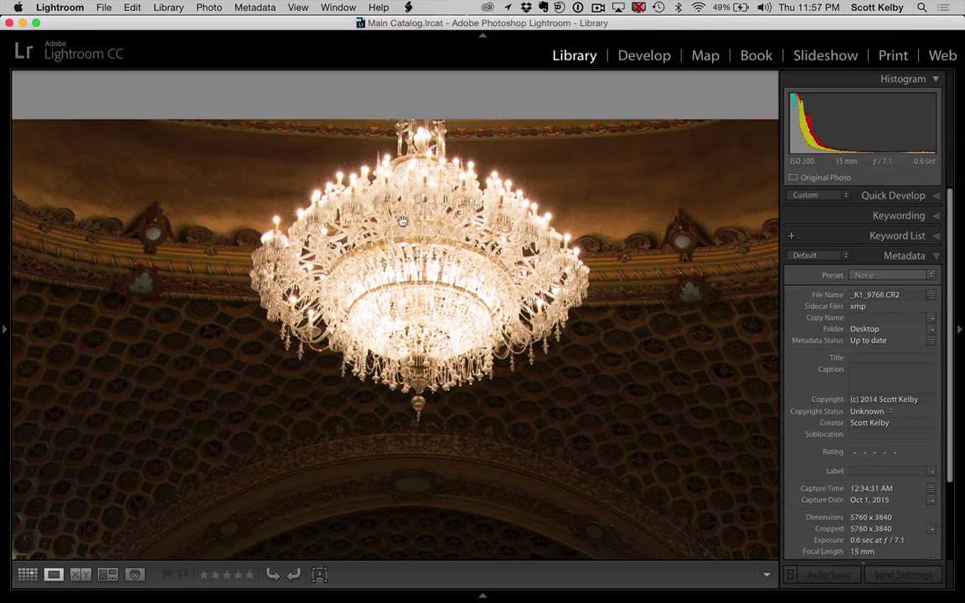
key(super+minus)
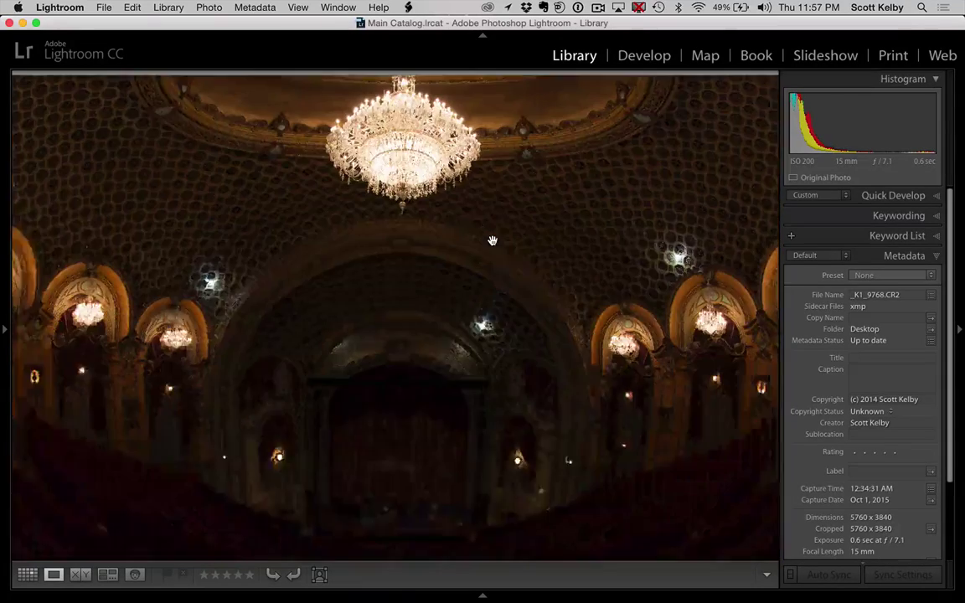
key(super+minus)
key(Right)
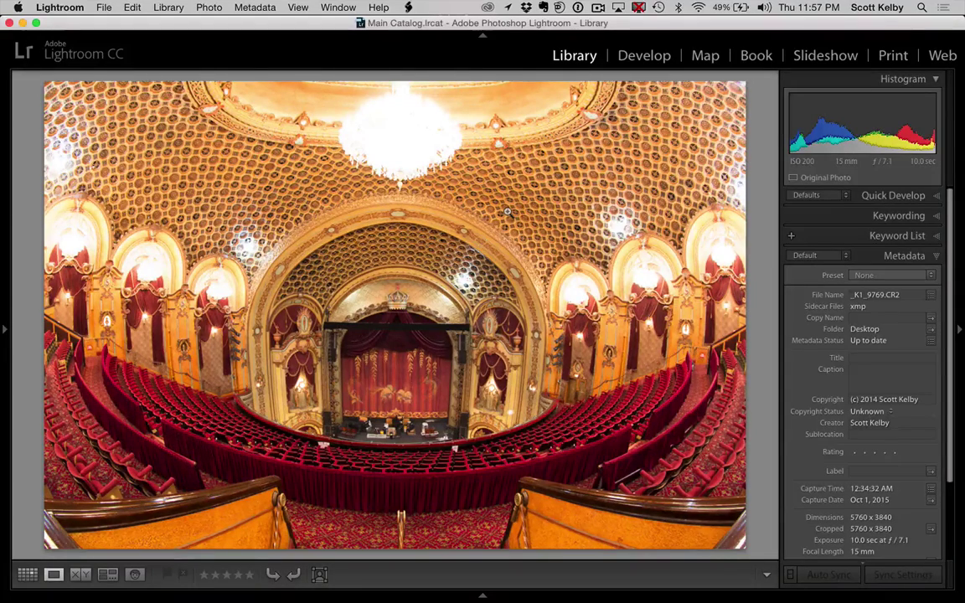
In Grid view, select the dark and bright brackets together with the first exposure
key(g)
shift+click(188, 191)
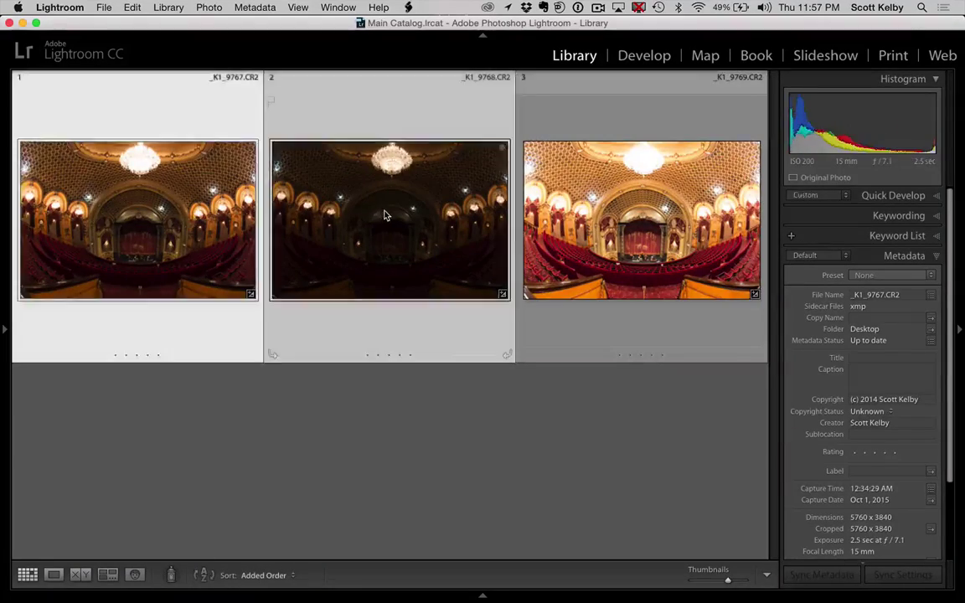
shift+click(557, 185)
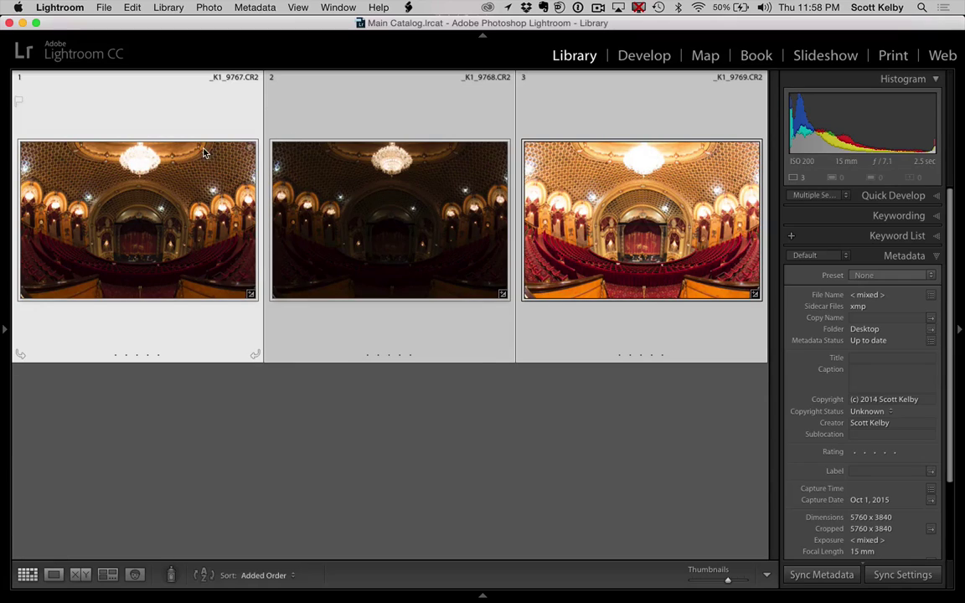
right_click(185, 170)
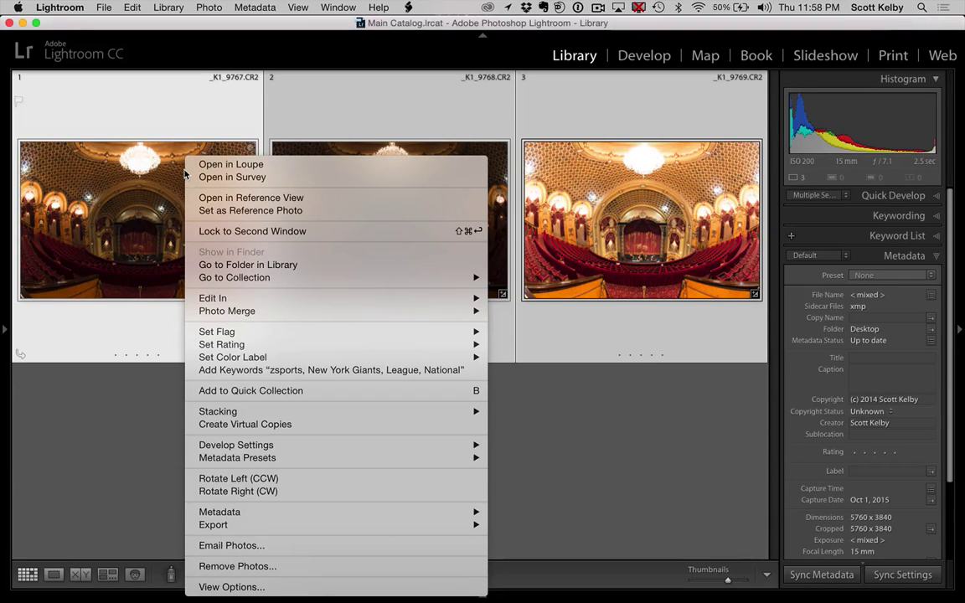
Choose Photo Merge > HDR to open the HDR Merge Preview of the three brackets
mouse_move(248, 312)
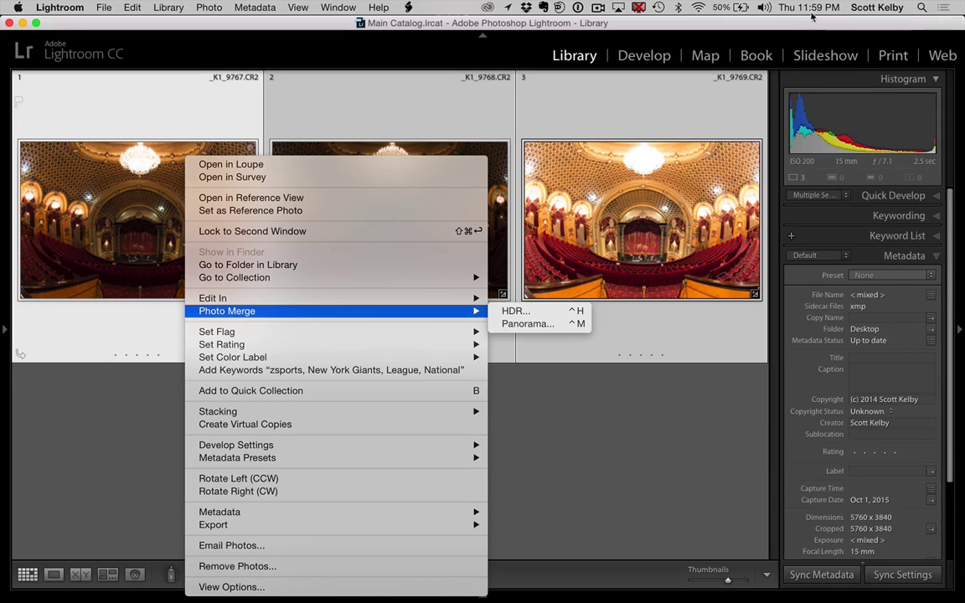
click(563, 315)
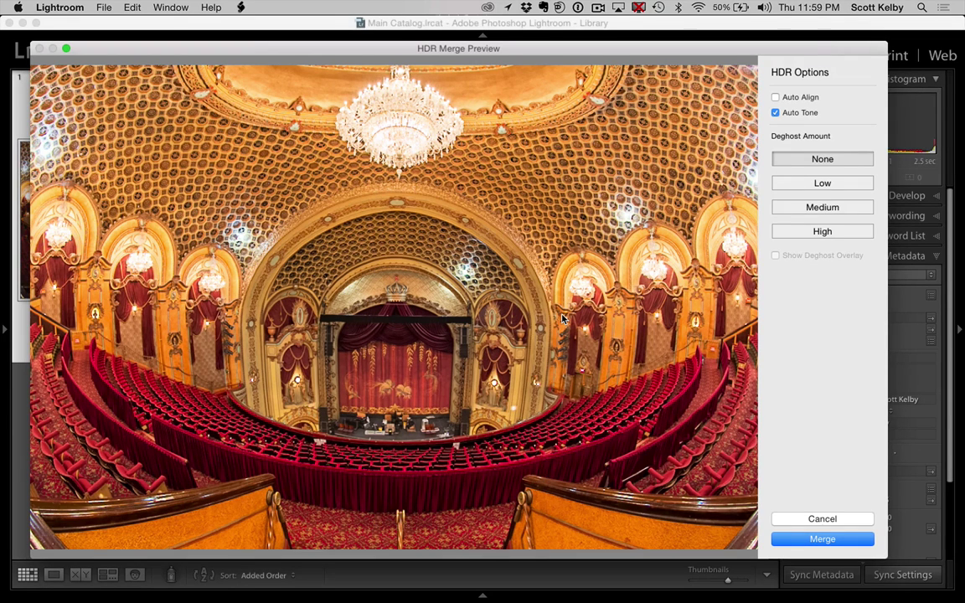
Compare the HDR preview with Auto Tone off and on, then merge into _K1_9767-HDR.dng
drag(572, 52, 573, 32)
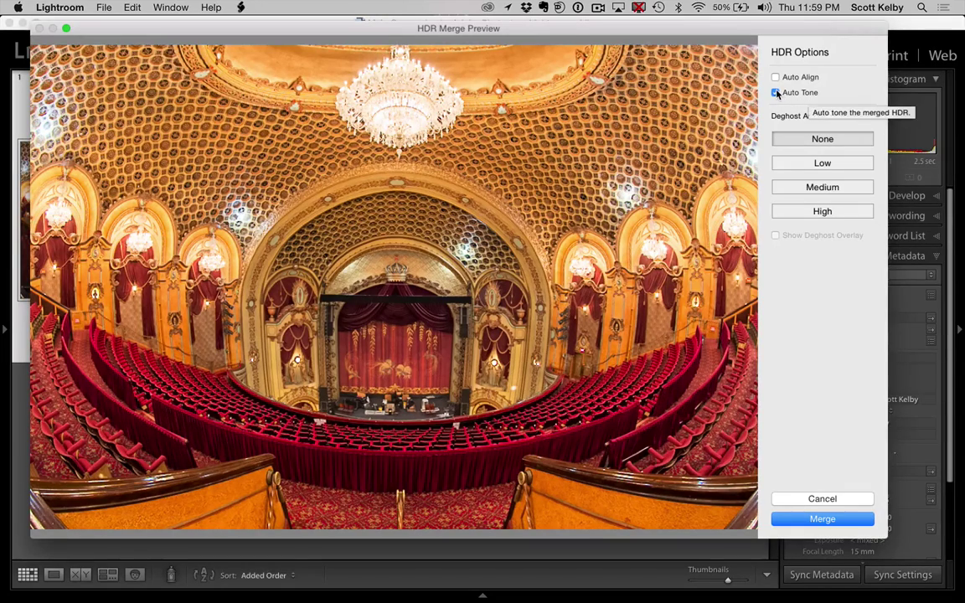
click(777, 92)
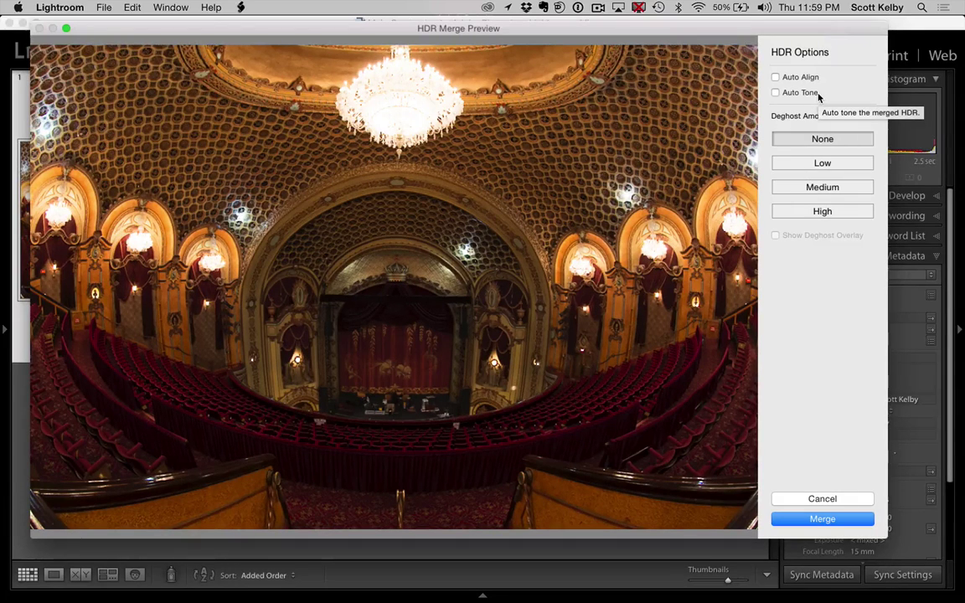
click(776, 93)
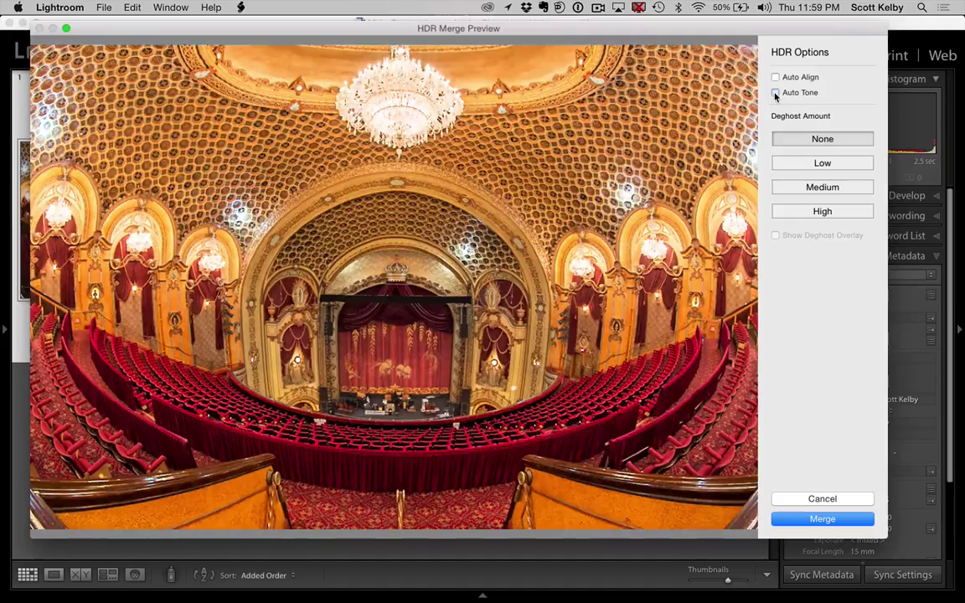
click(823, 520)
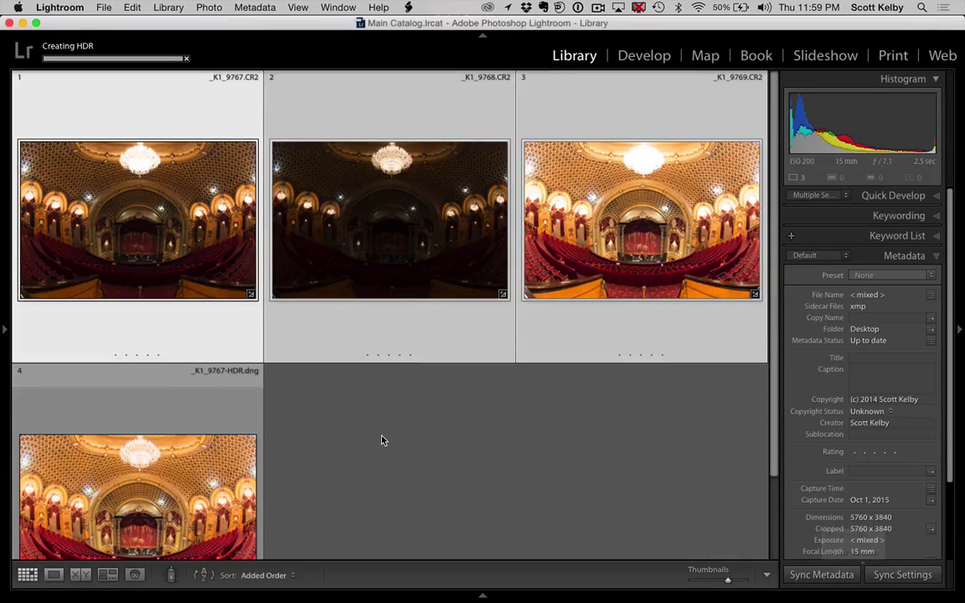
scroll(382, 442, down, 1)
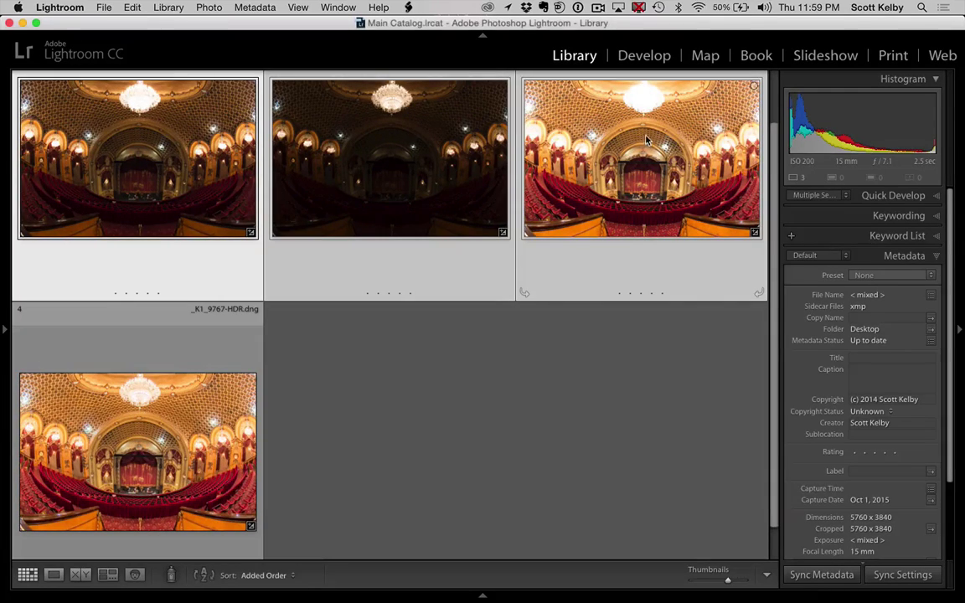
double_click(144, 404)
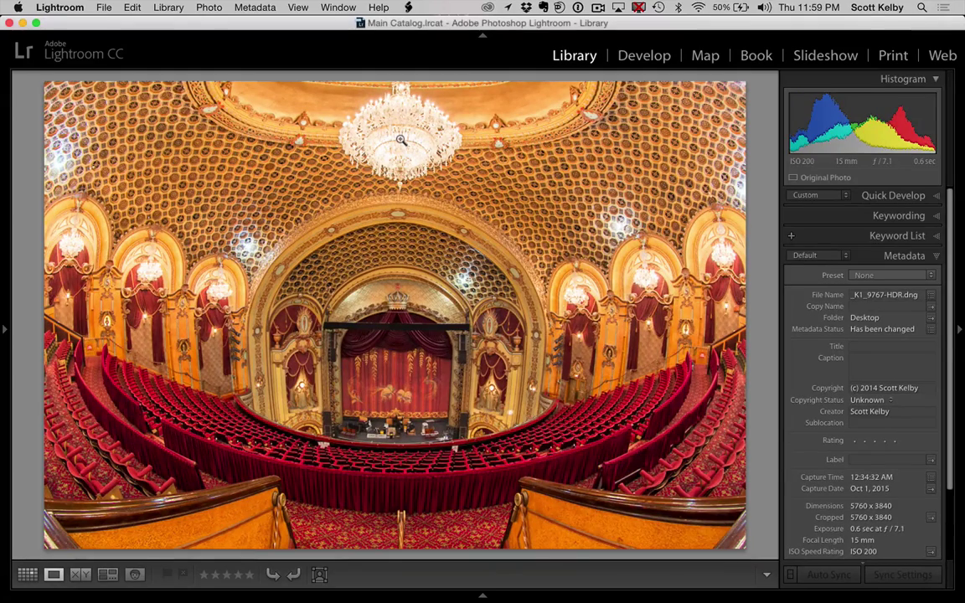
key(g)
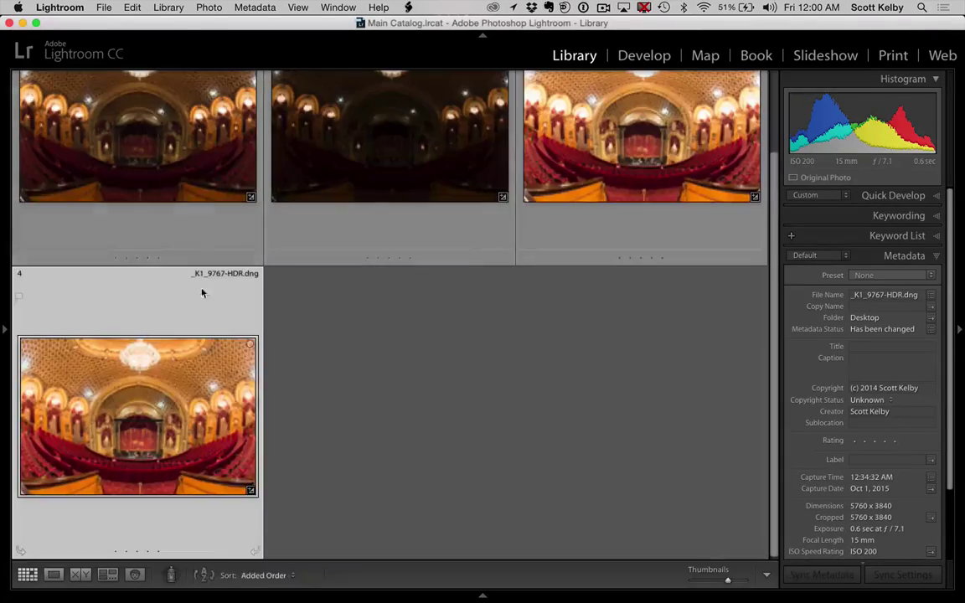
scroll(178, 391, up, 1)
scroll(172, 392, up, 1)
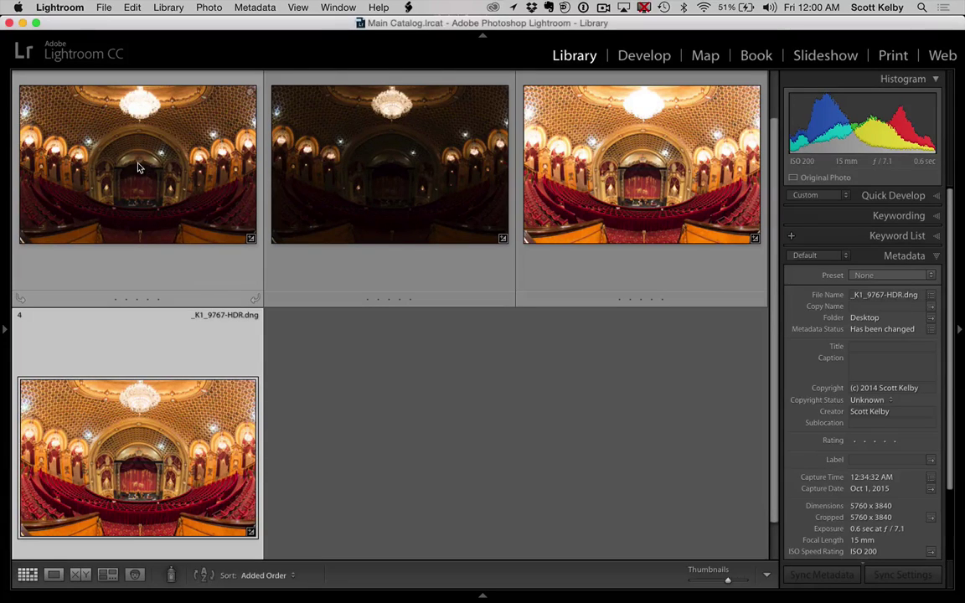
scroll(172, 173, up, 1)
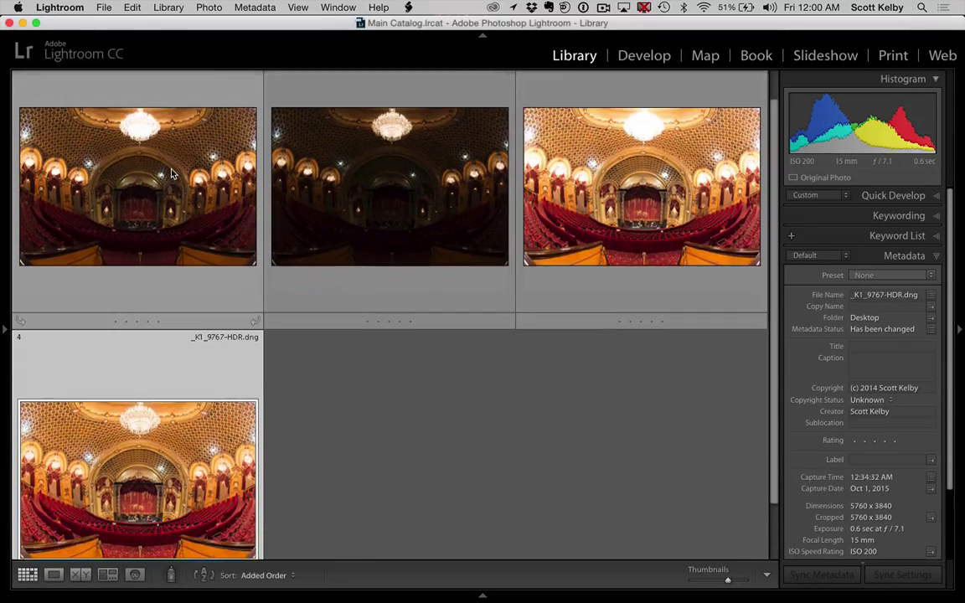
scroll(209, 170, up, 1)
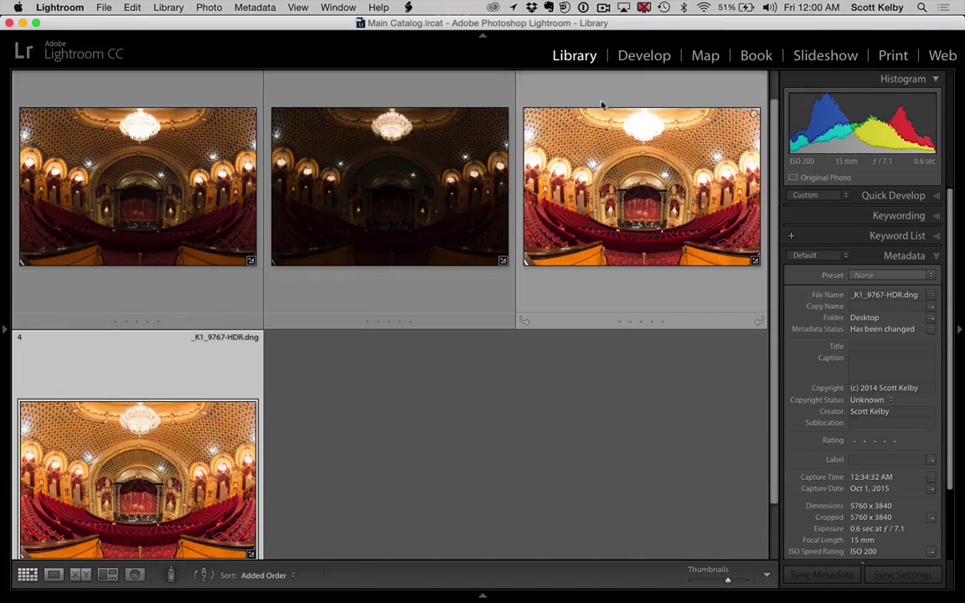
click(644, 55)
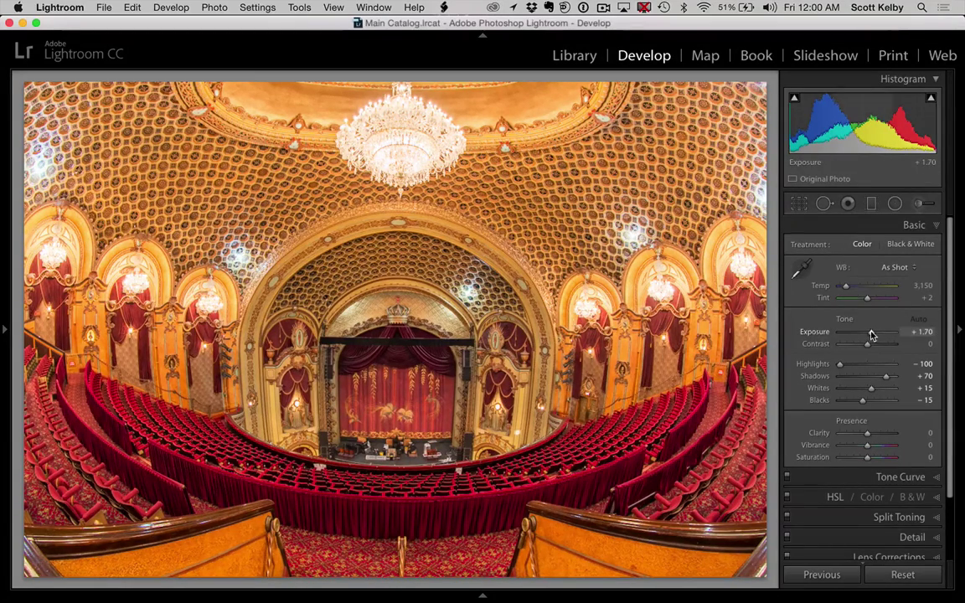
Lower the merged HDR's Exposure from +1.70 to +0.40 in the Basic panel
drag(874, 334, 867, 336)
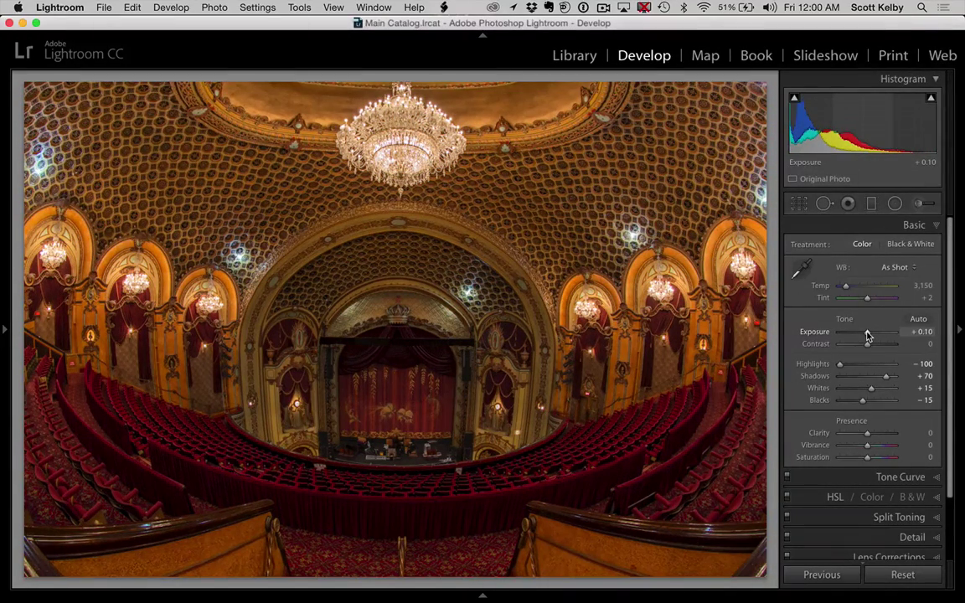
drag(869, 336, 869, 336)
drag(869, 337, 869, 336)
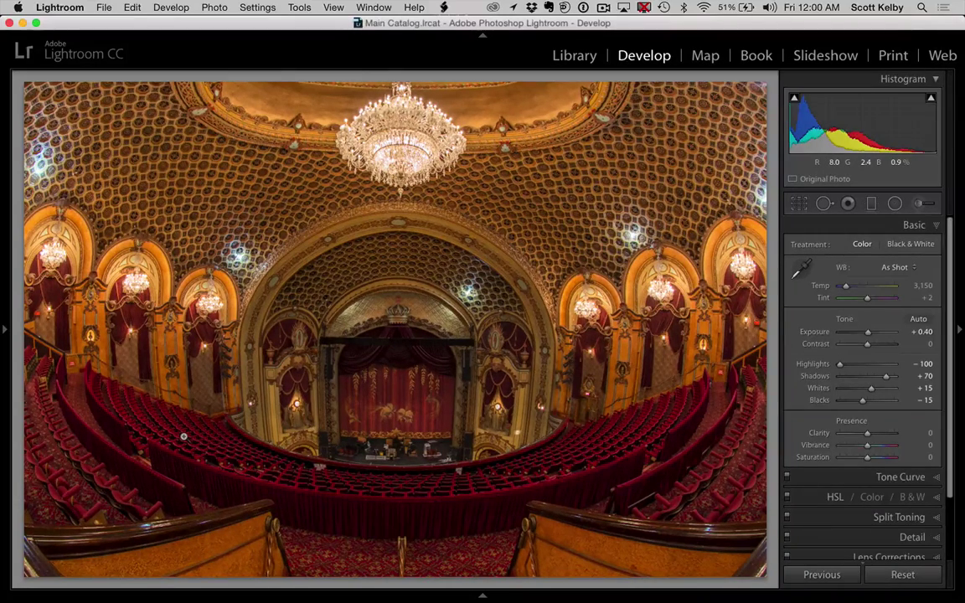
key(Right)
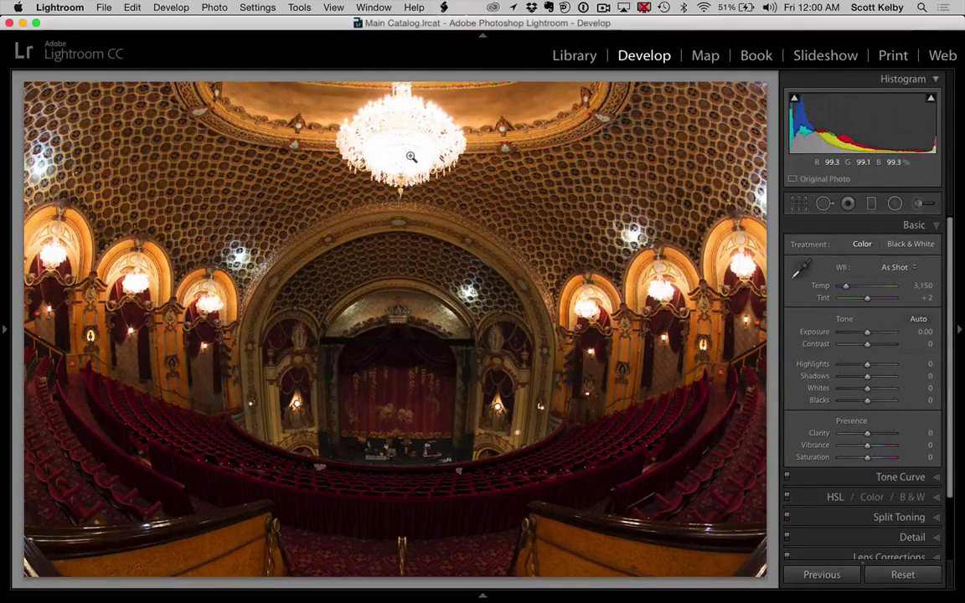
Step through the filmstrip to the unedited 2.5 sec, f/7.1 normal-exposure bracket
key(Right)
key(Right)
key(Right)
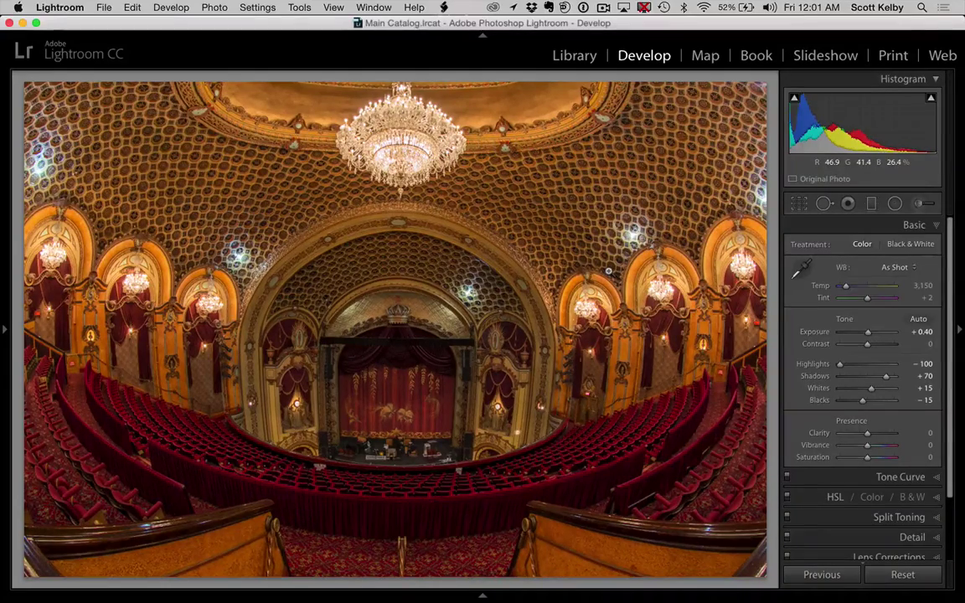
key(super+shift+r)
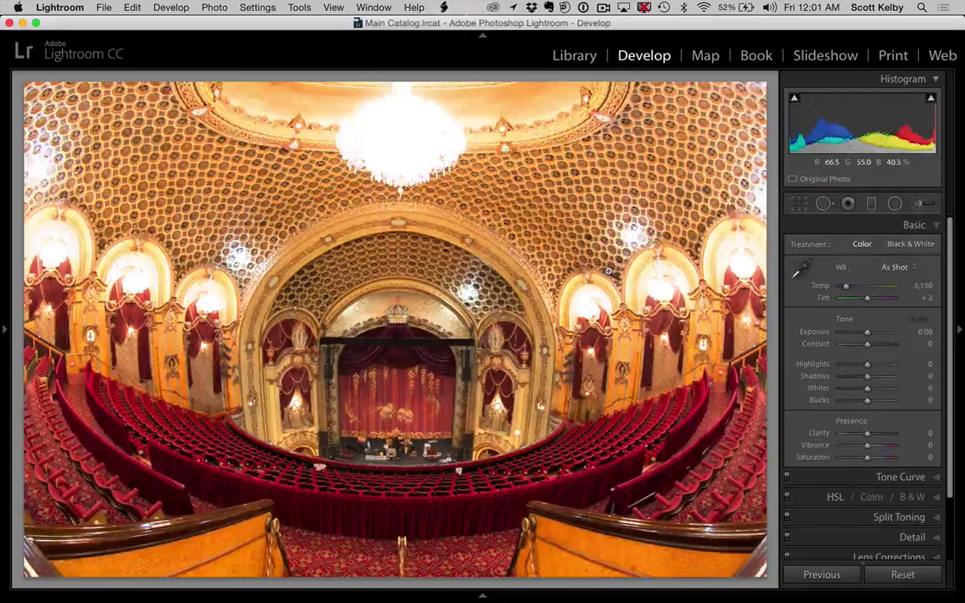
key(Right)
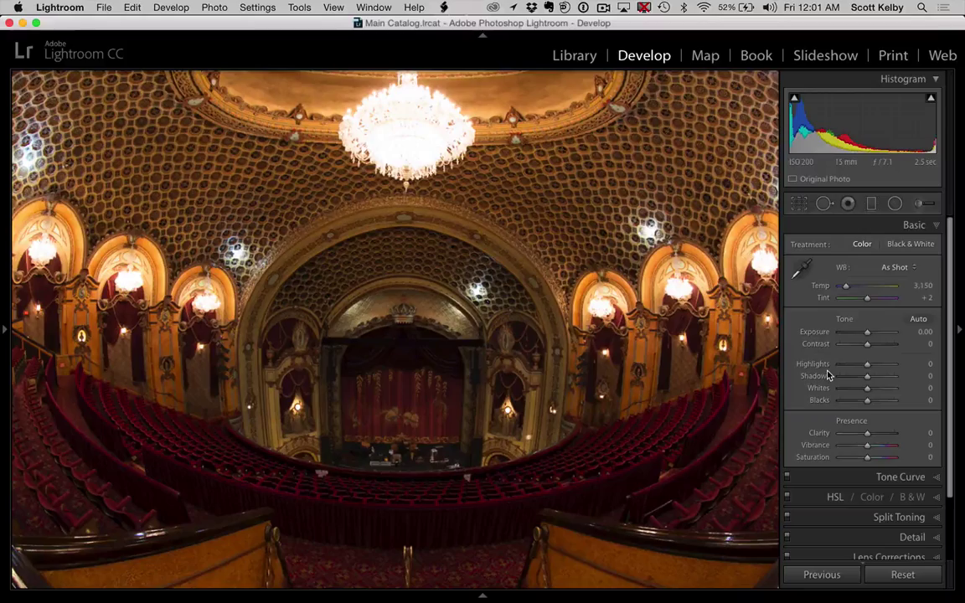
Zoom to 1:1 on the chandelier and set Highlights to -100, comparing before and after
key(z)
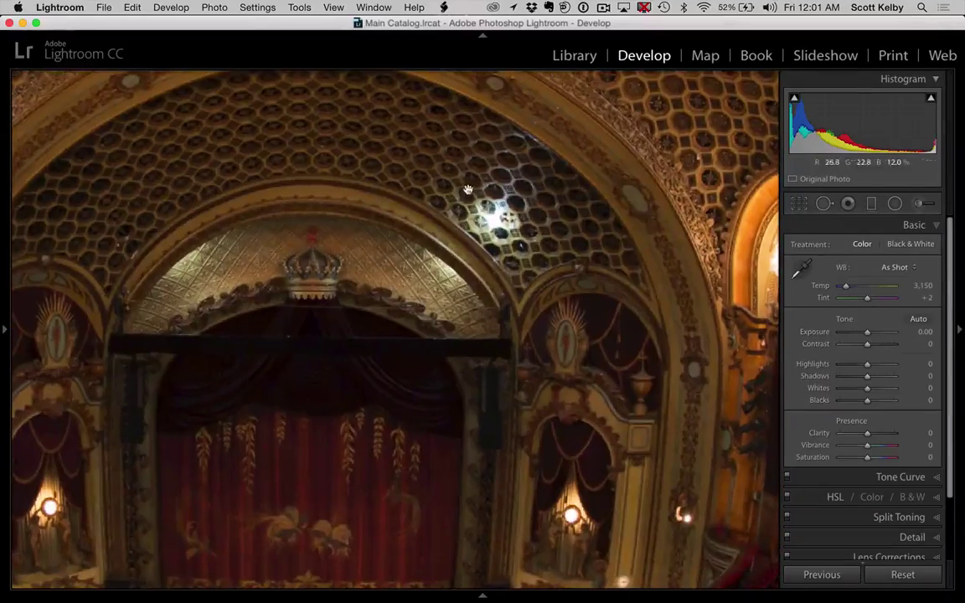
drag(457, 181, 461, 537)
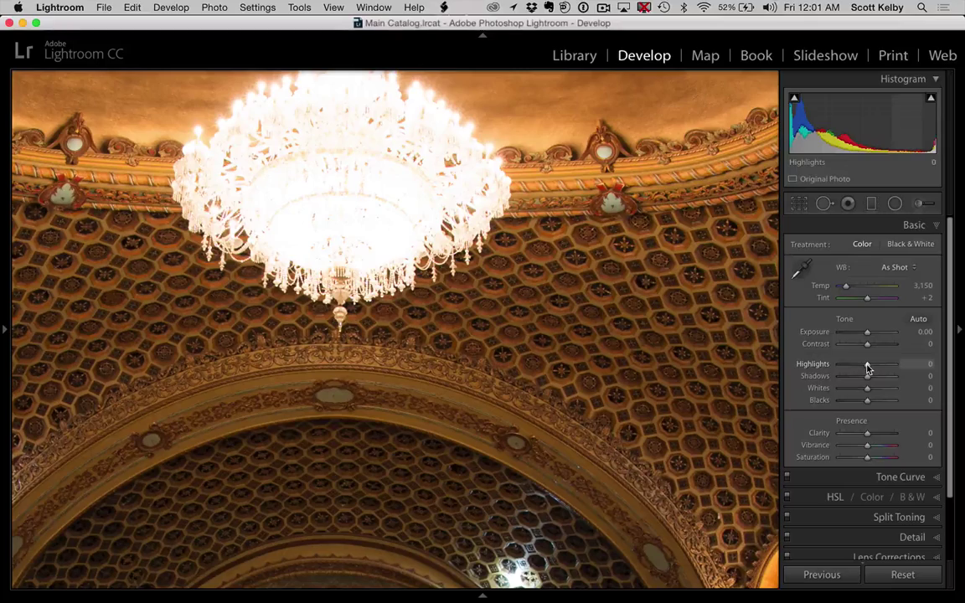
drag(868, 367, 825, 369)
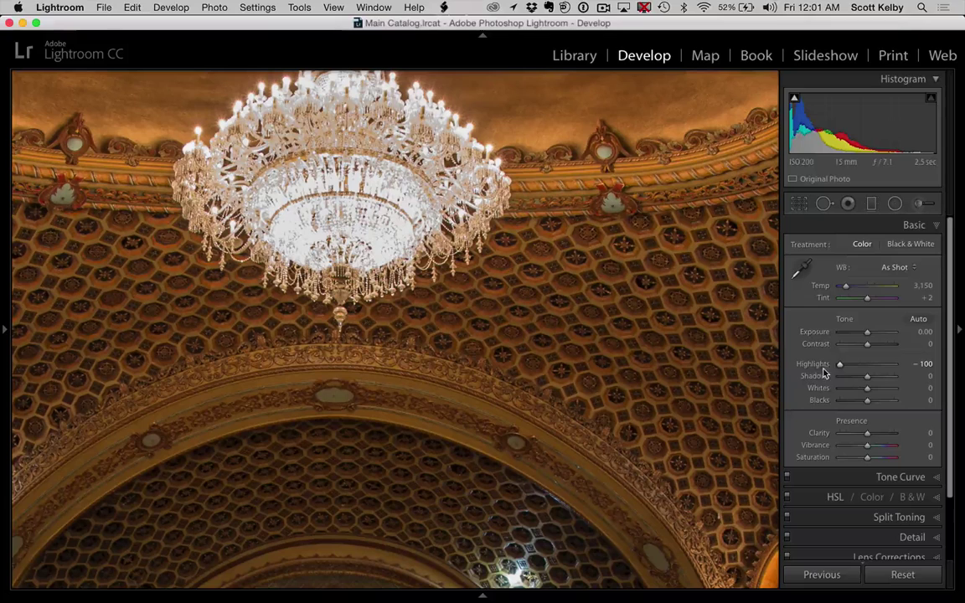
click(870, 372)
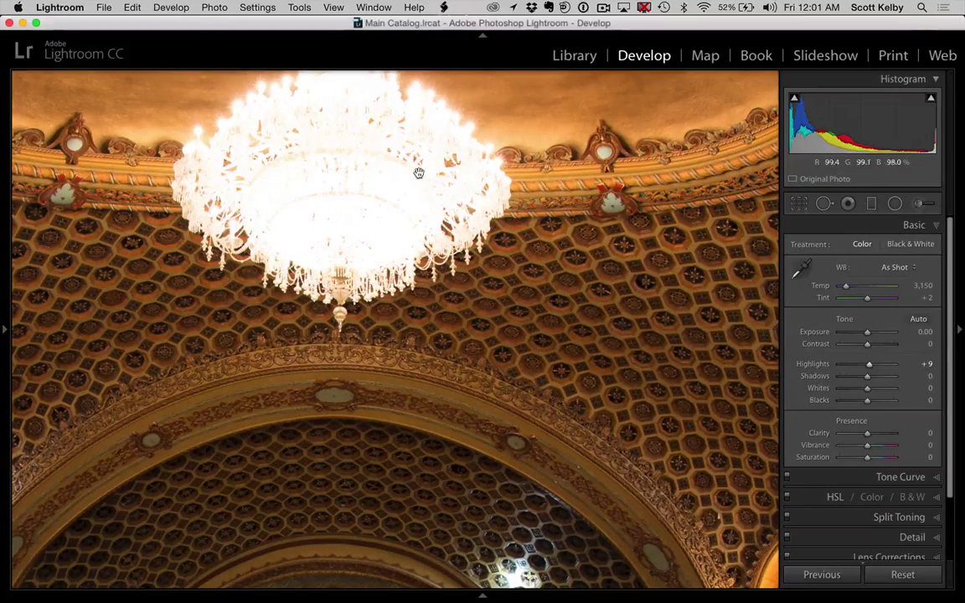
drag(870, 365, 823, 368)
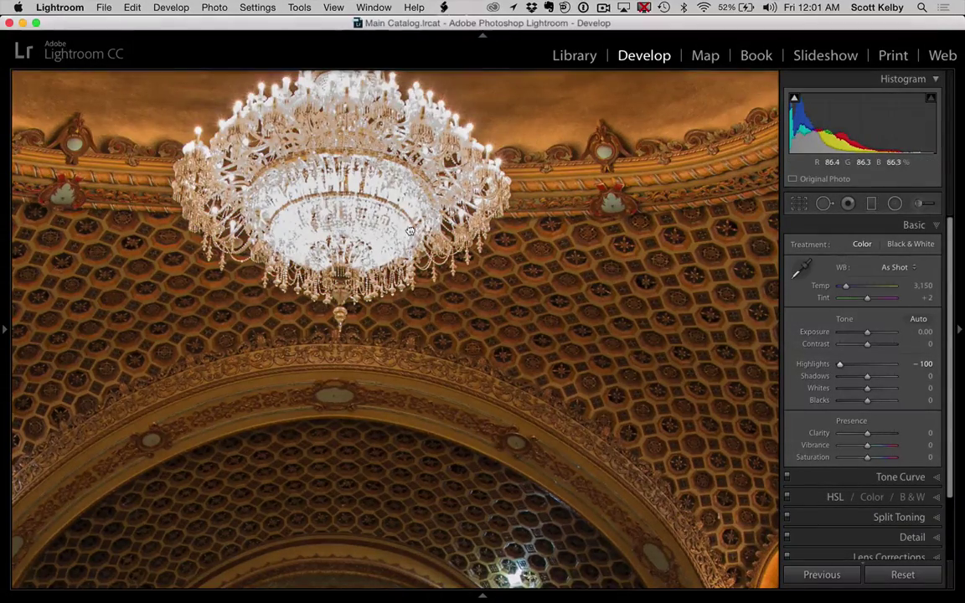
drag(412, 239, 445, 323)
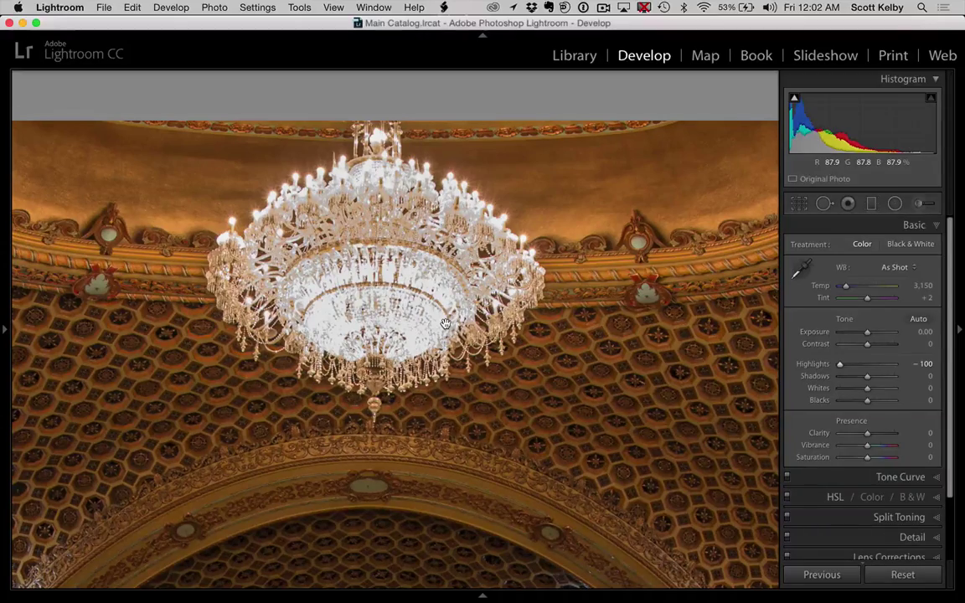
Return to the HDR merge and examine its chandelier at 1:1 before fitting the view
key(z)
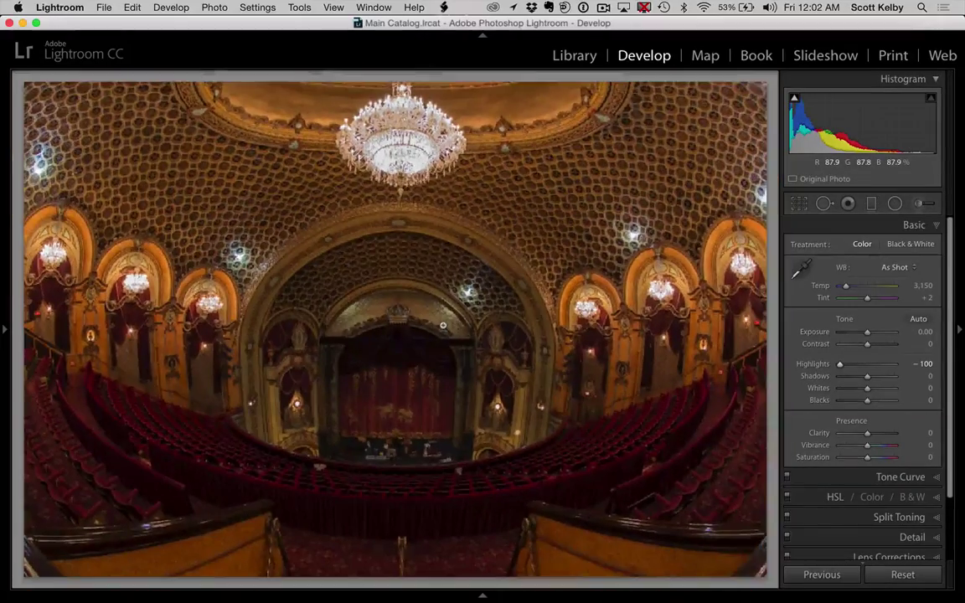
key(Right)
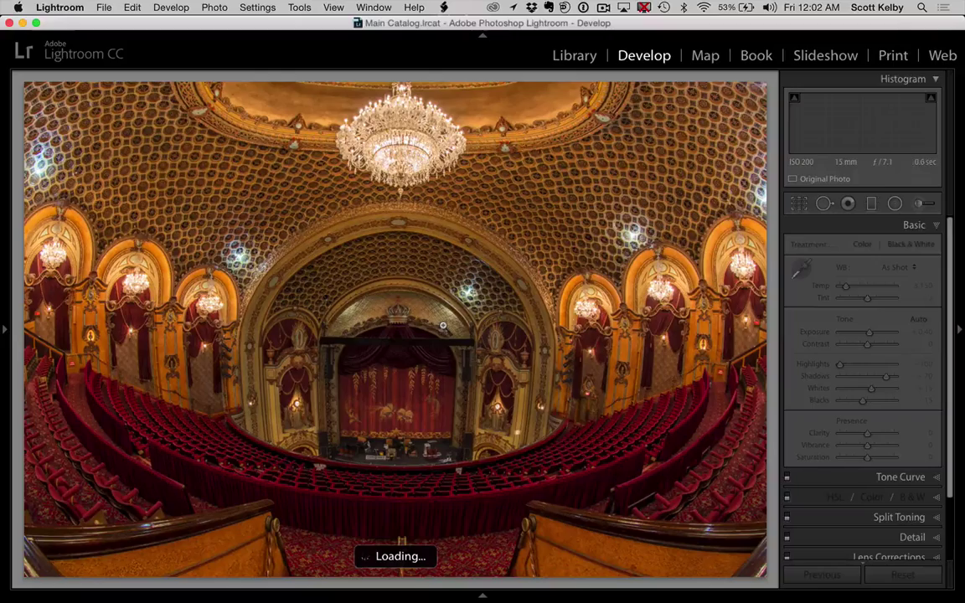
click(408, 151)
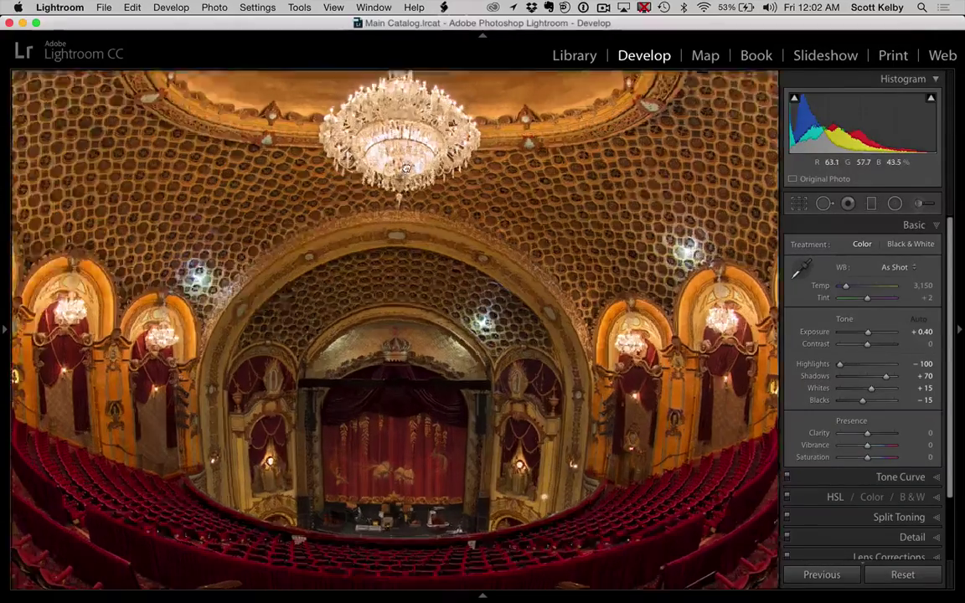
drag(400, 118, 443, 296)
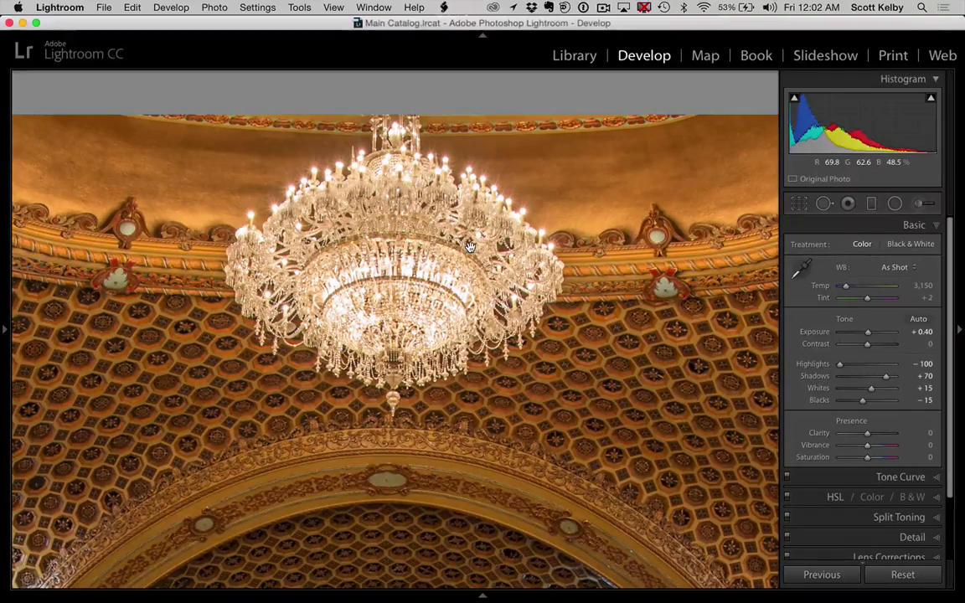
click(470, 247)
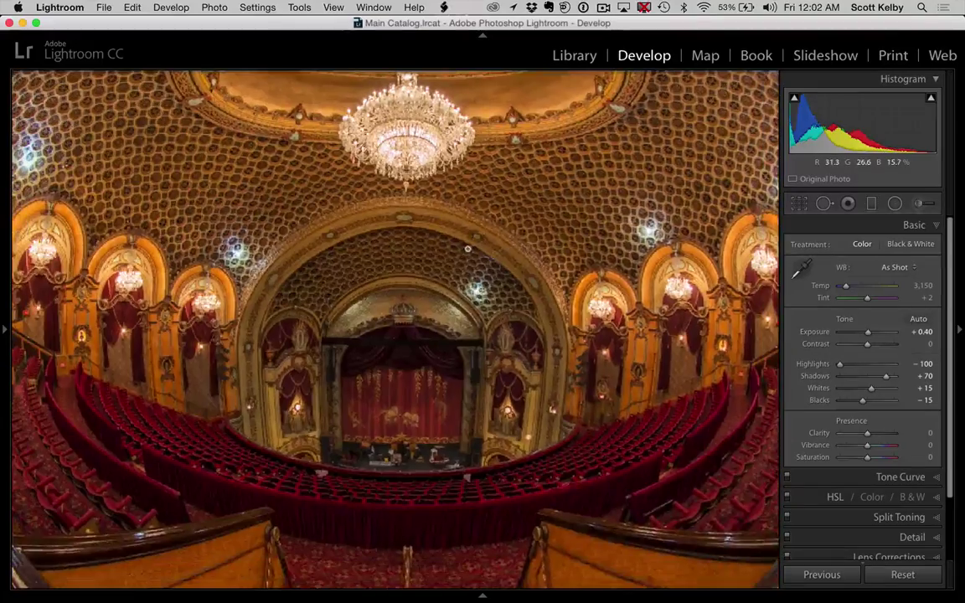